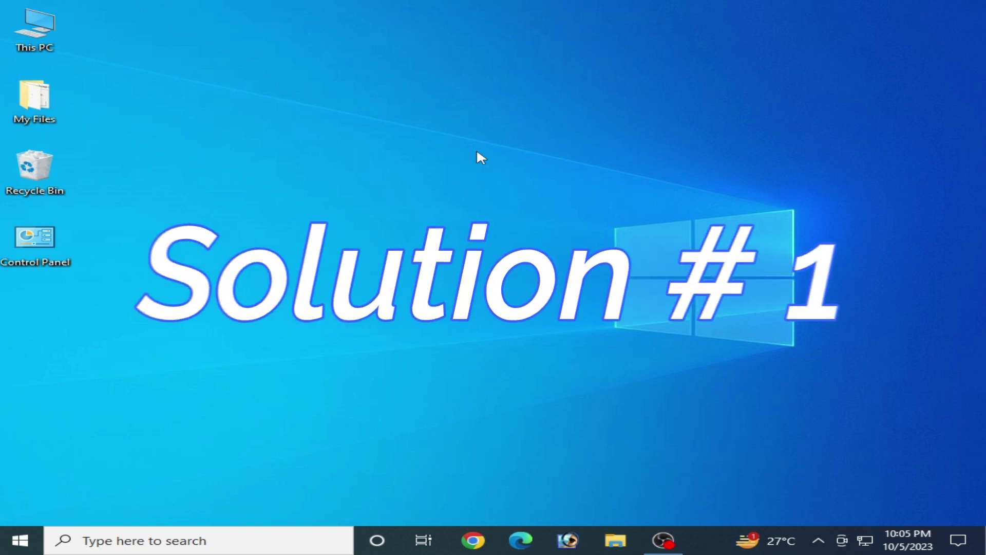
Paste the xenia_canary folder onto the desktop and open its xenia-canary.config file in Notepad.
key("ctrl+v")
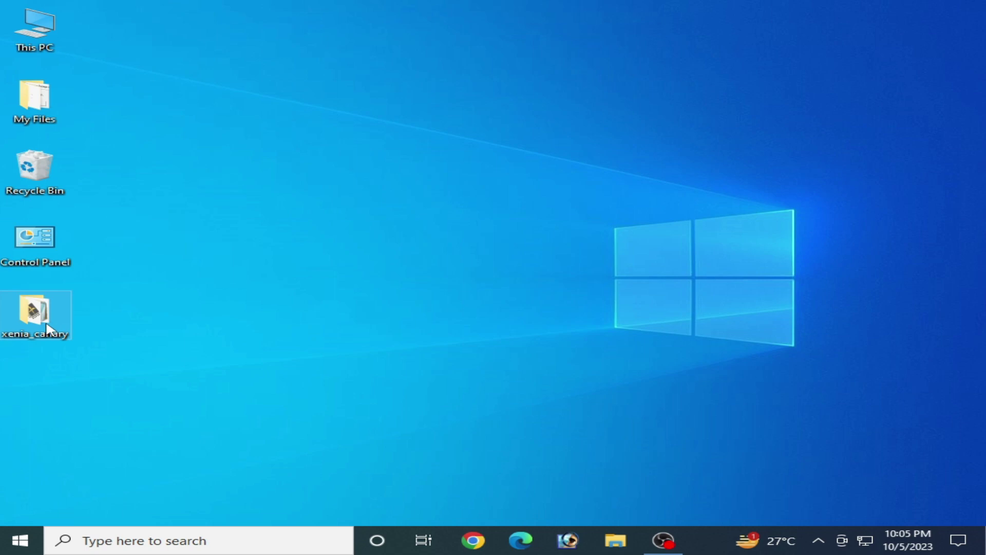
double_click(34, 314)
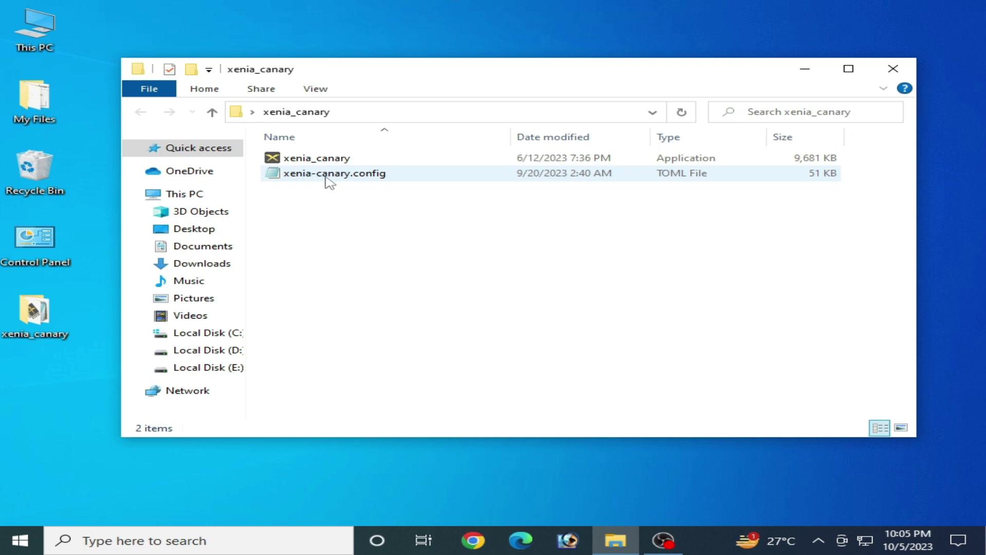
right_click(348, 179)
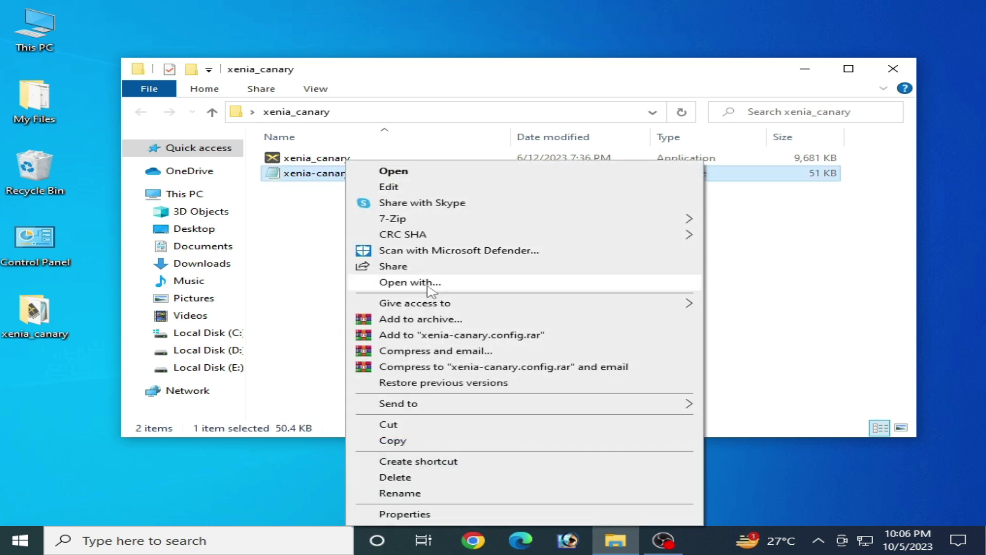
left_click(430, 290)
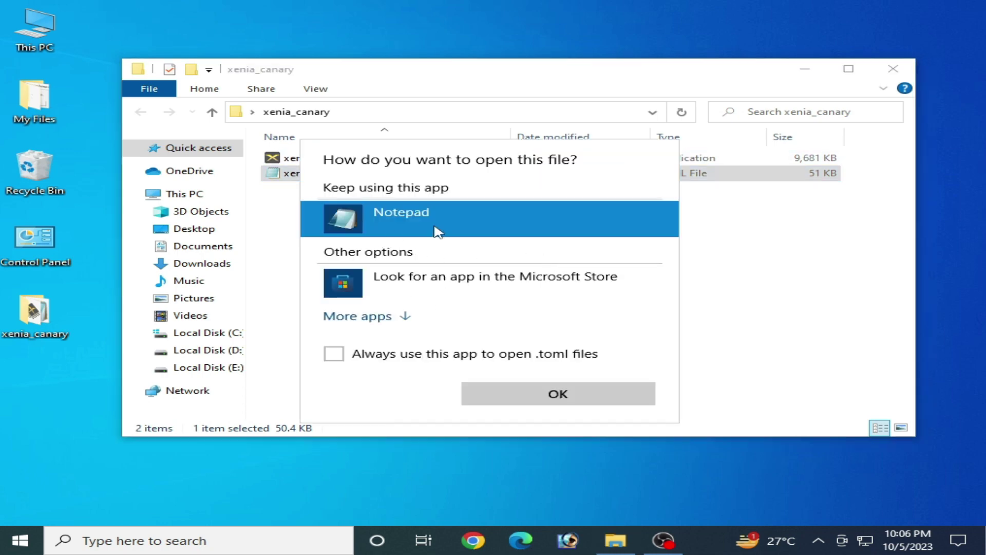
left_click(505, 393)
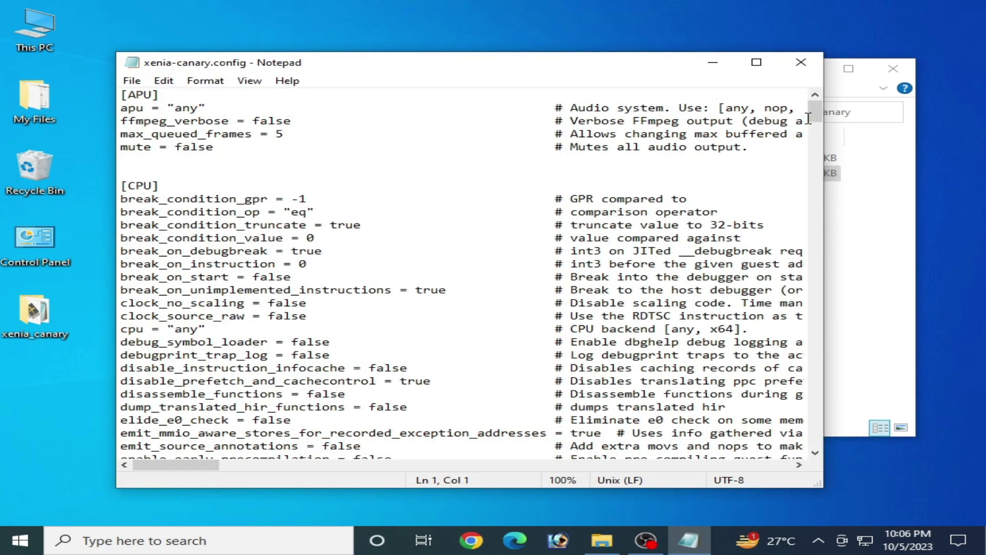
Locate the gpu entry among the graphics settings in the xenia-canary.config file.
left_click_drag(814, 118, 822, 266)
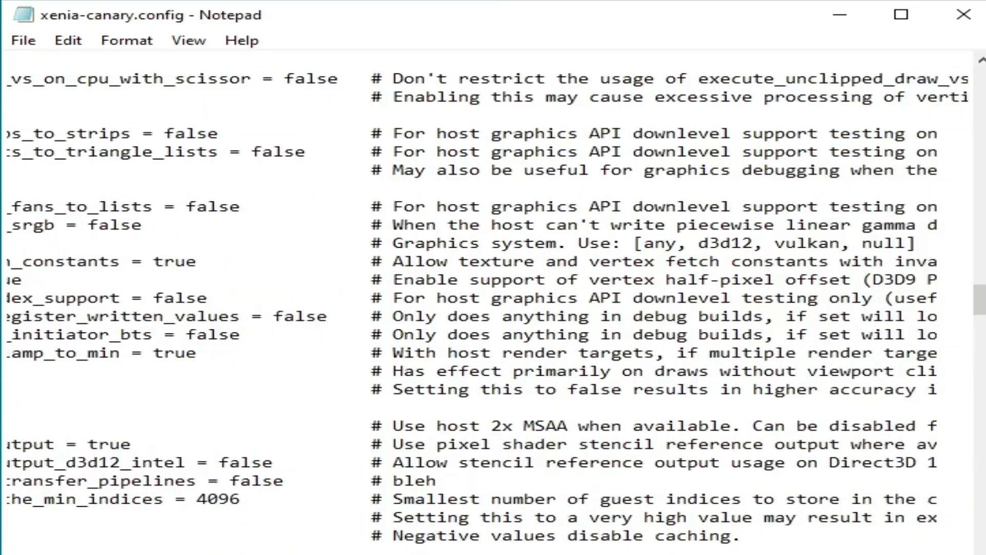
scroll(356, 452, "right", 5)
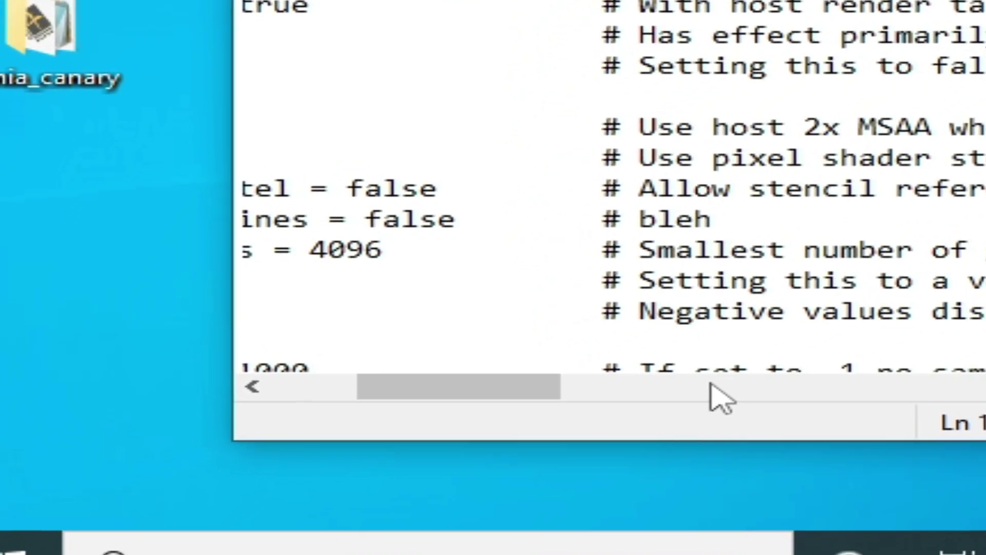
key("Home")
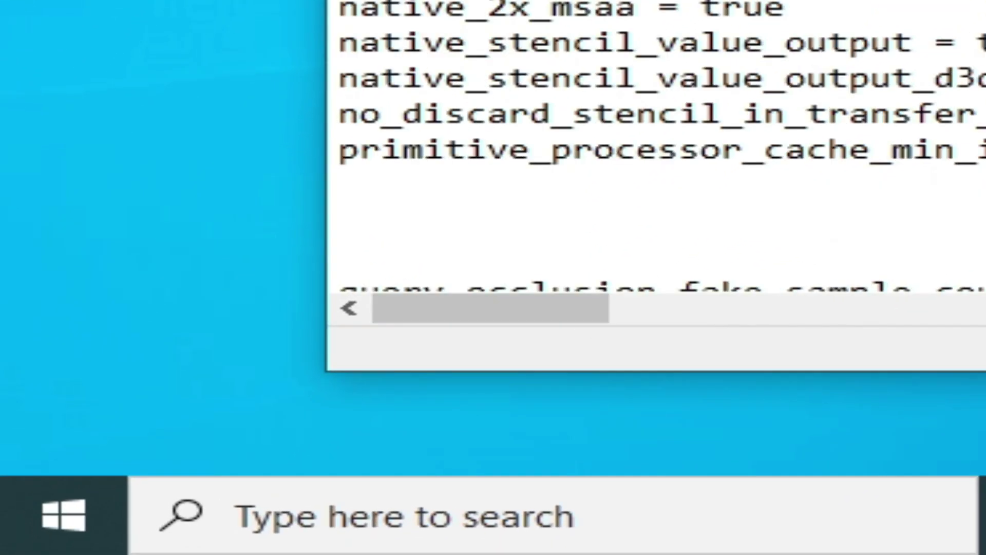
Search Windows for "dev" and open Device Manager.
left_click(459, 520)
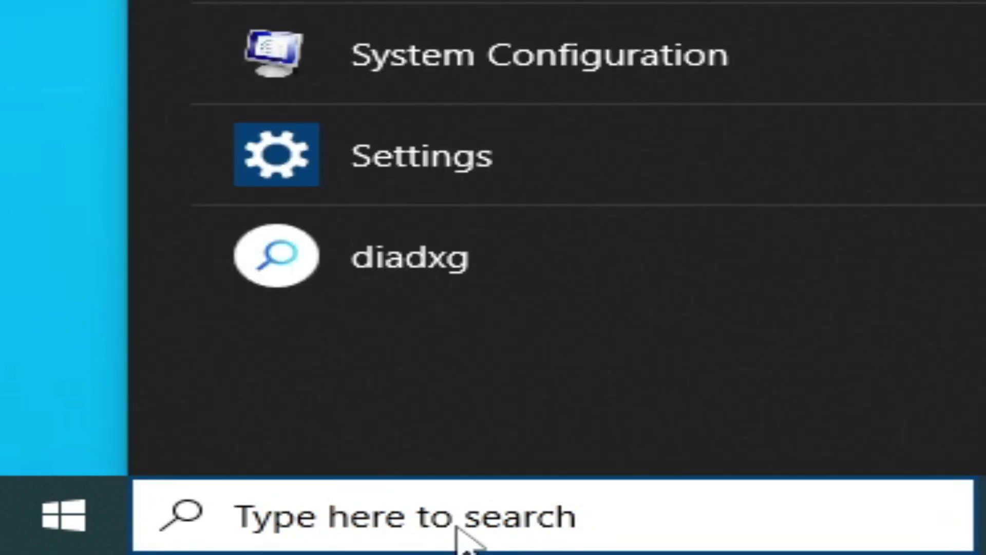
type("dev")
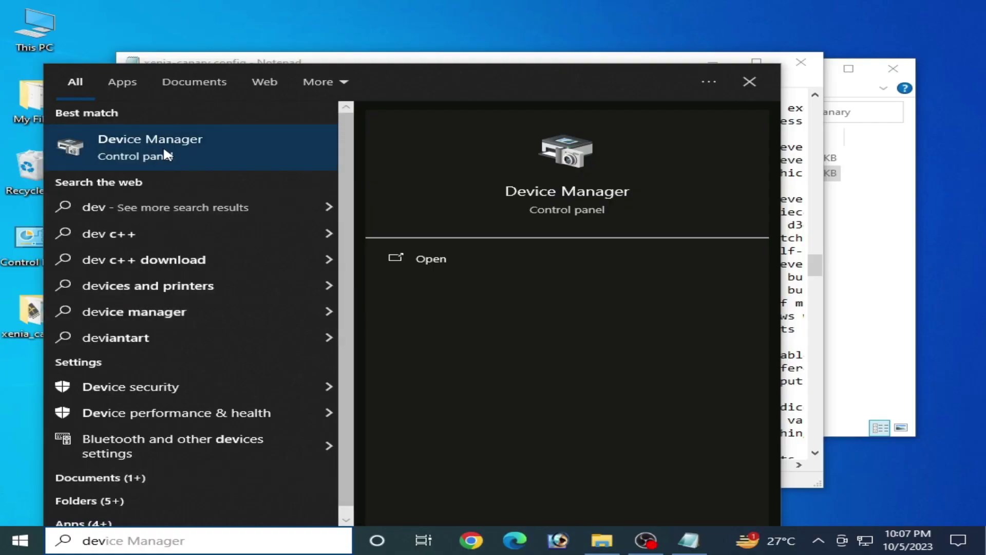
left_click(164, 149)
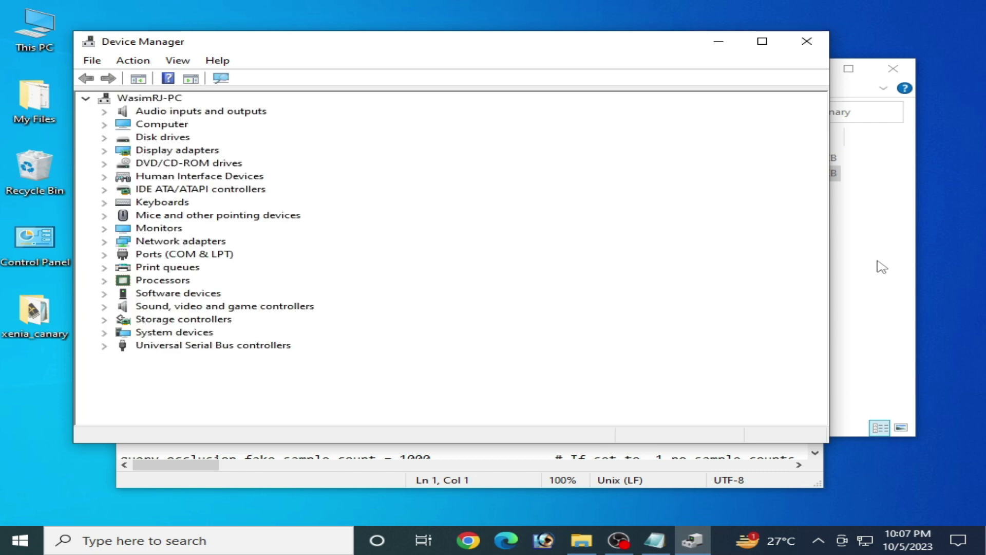
Return to xenia-canary.config in Notepad, set the gpu value to "any" and save the file.
left_click(883, 266)
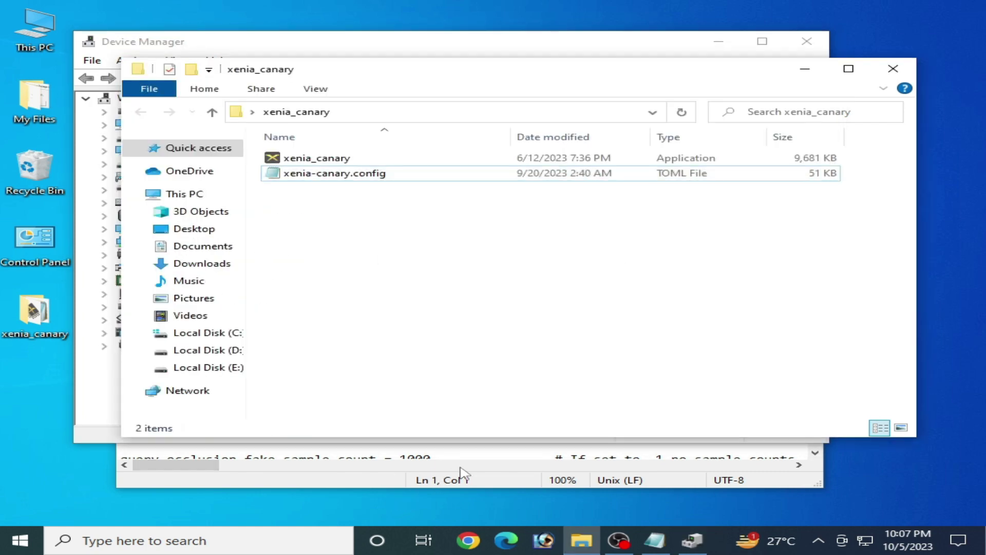
left_click(477, 466)
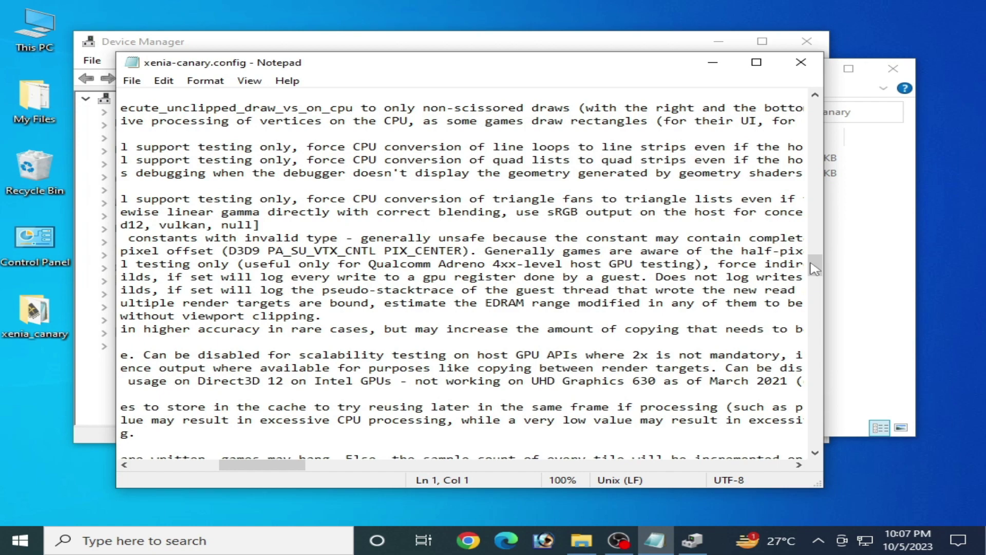
left_click_drag(296, 470, 208, 470)
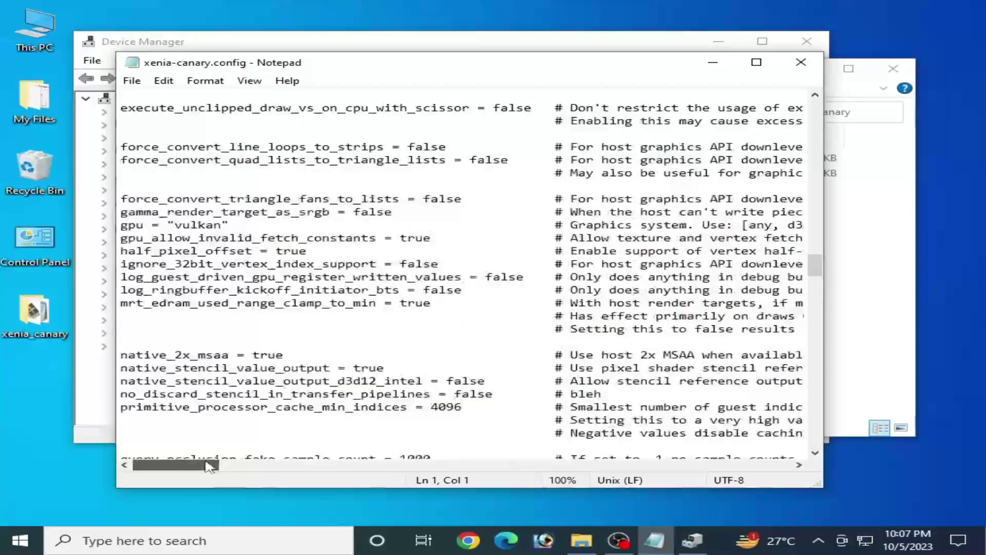
double_click(198, 225)
type("any")
left_click(135, 83)
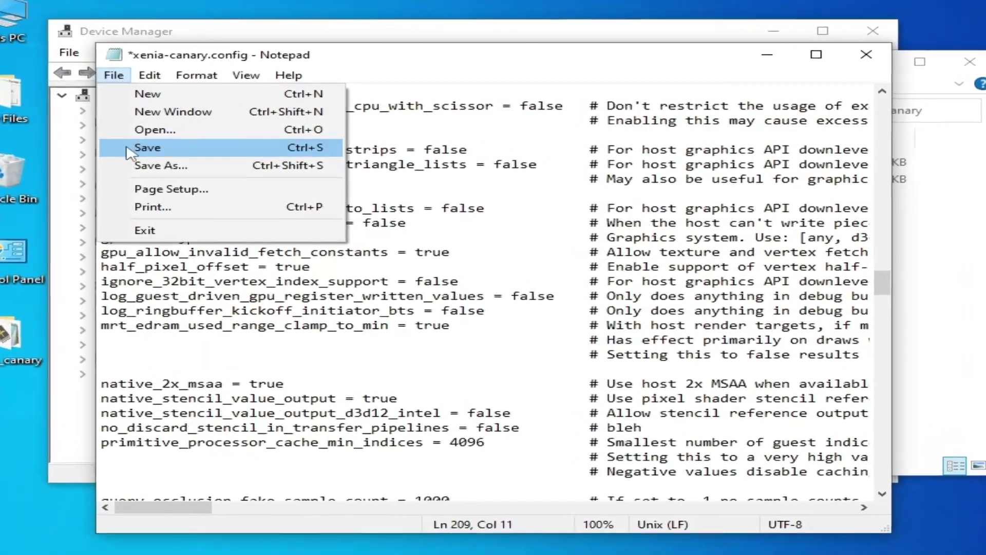
left_click(134, 144)
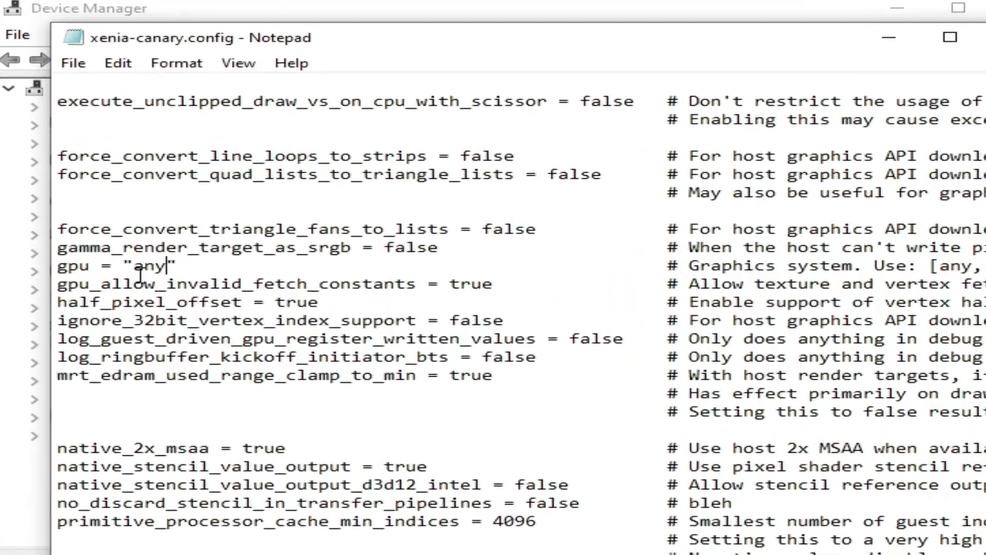
Set the gpu value to "vulkan" in xenia-canary.config and save the file.
double_click(170, 254)
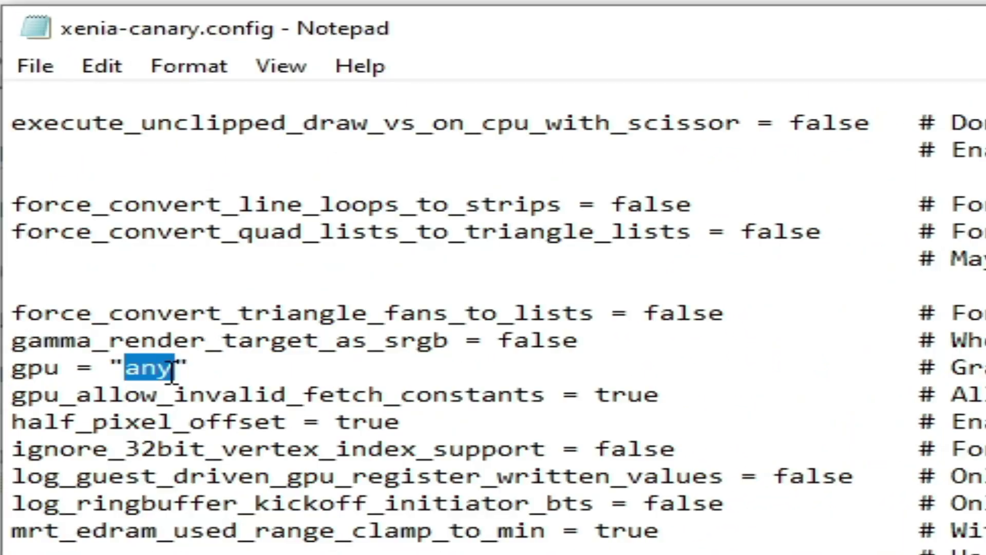
type("vulk")
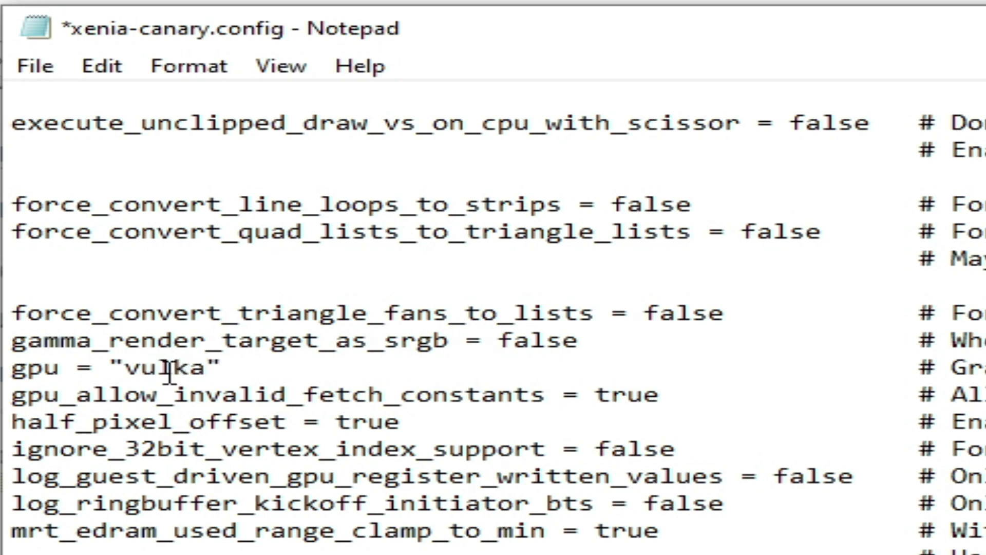
left_click(35, 66)
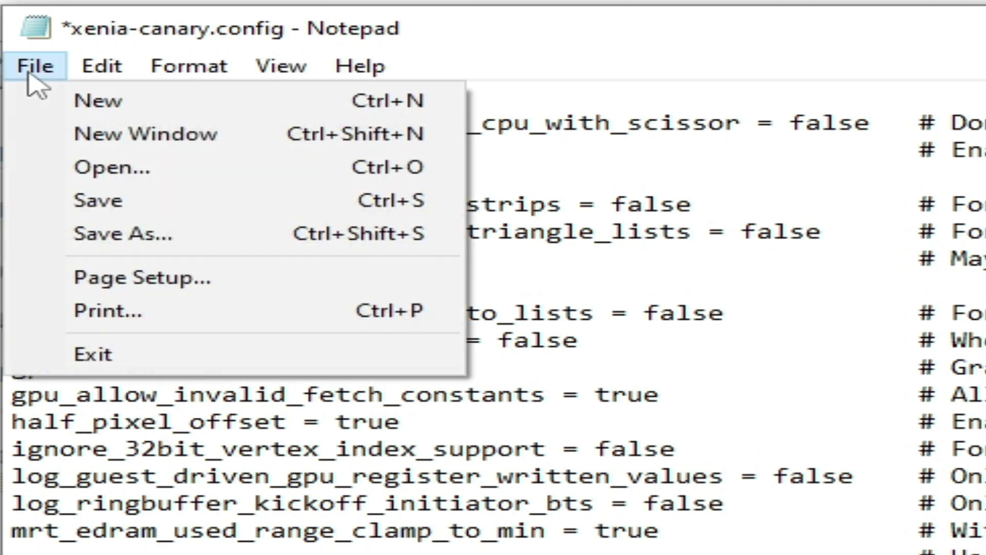
left_click(29, 201)
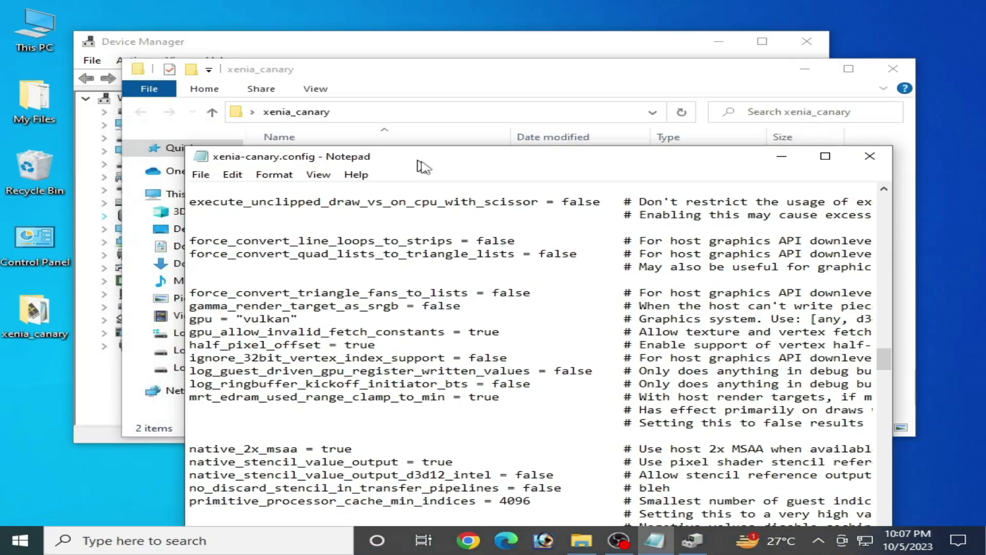
Switch to Device Manager, request disabling the NVIDIA GeForce GTX 750 display adapter and decline the confirmation.
left_click(356, 56)
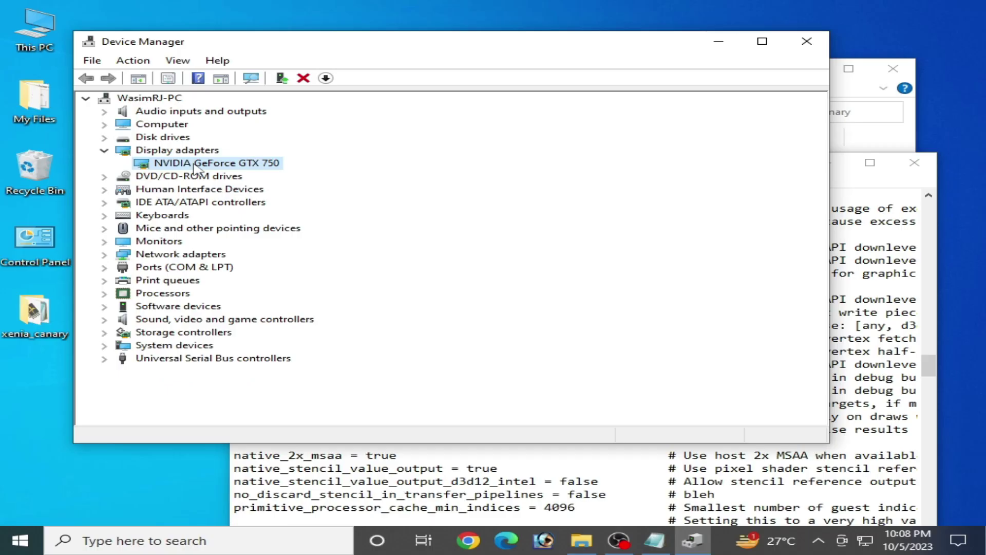
right_click(194, 168)
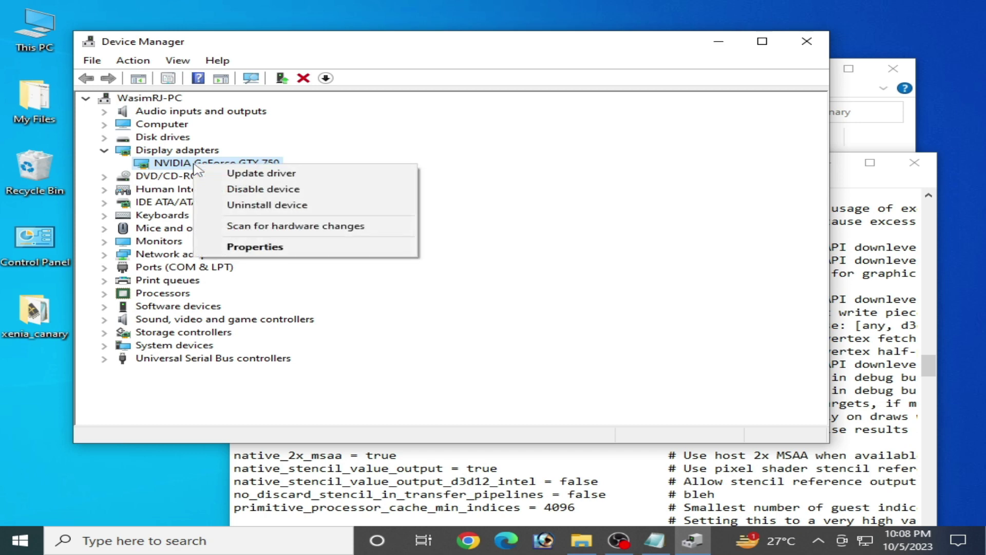
left_click(226, 187)
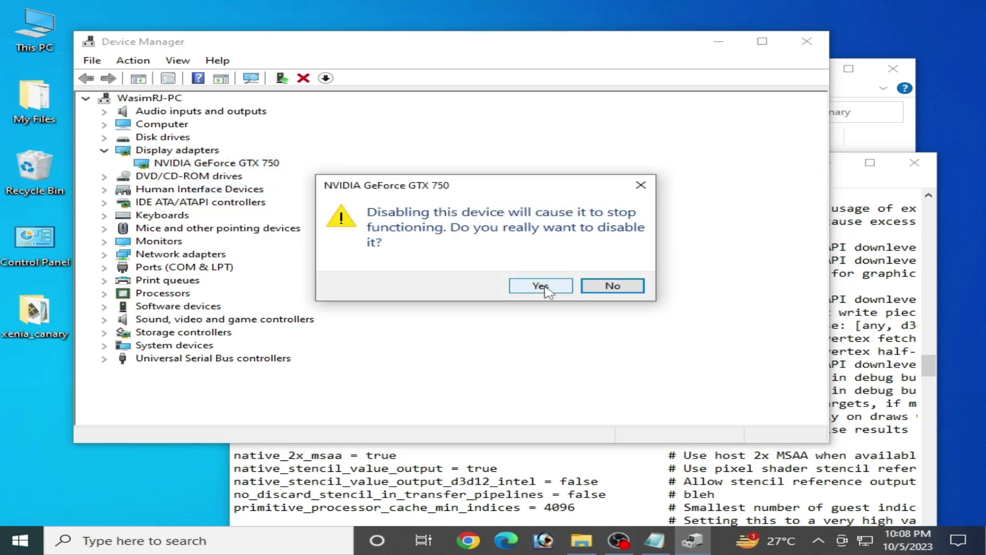
left_click(597, 287)
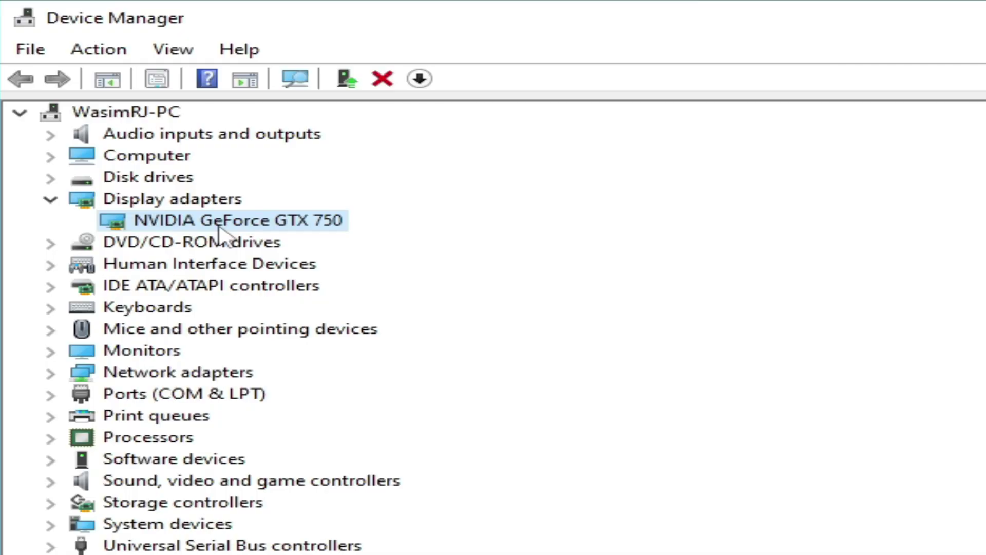
Check the driver information in the properties of the NVIDIA GeForce GTX 750 and close them.
right_click(221, 227)
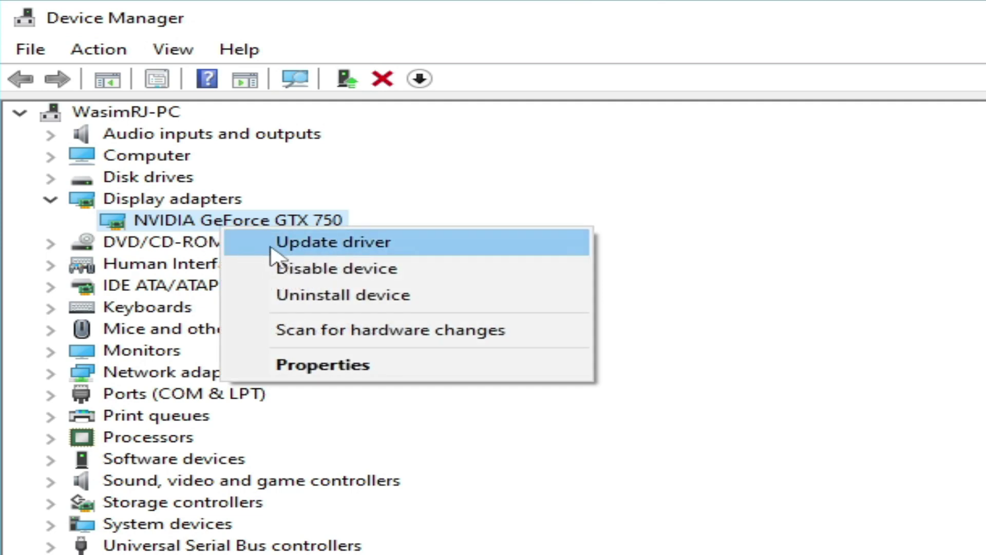
left_click(321, 365)
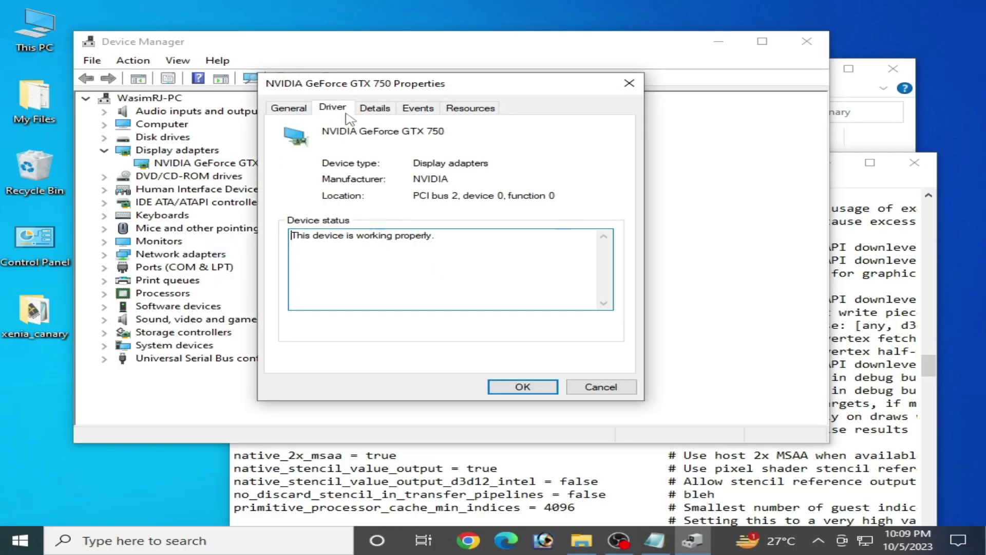
left_click(345, 111)
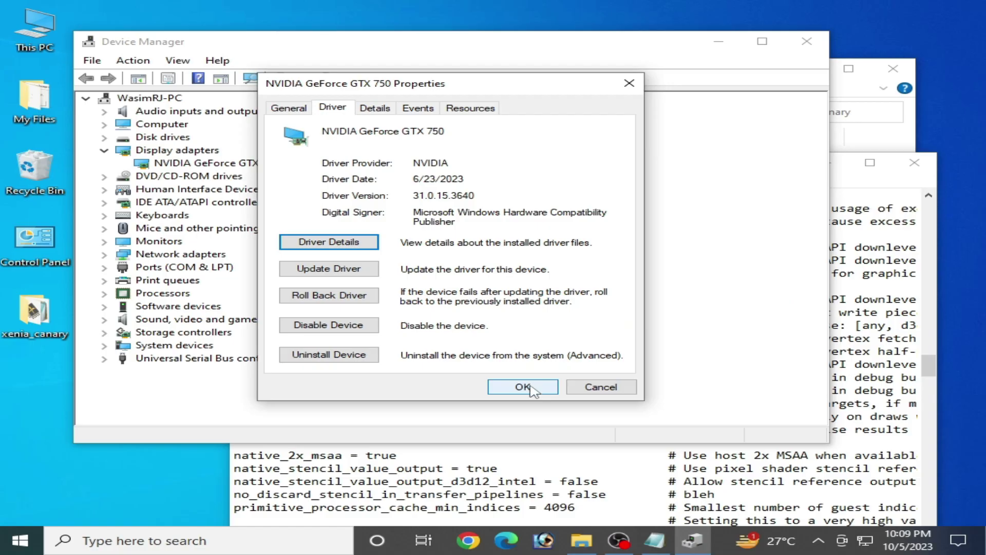
left_click(523, 387)
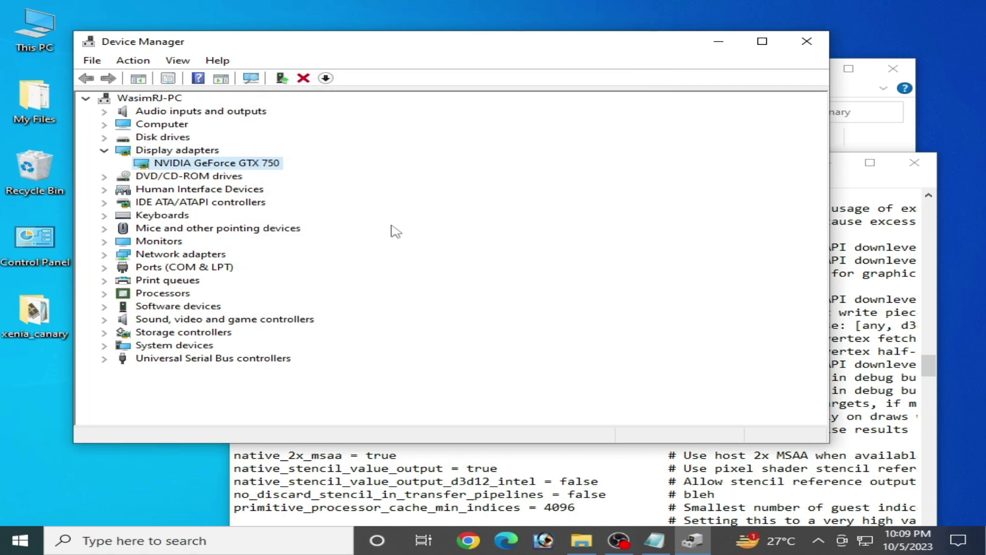
Start a manual driver update for the NVIDIA GeForce GTX 750 with listed version 31.0.15.3640, cancel it and close Device Manager.
right_click(244, 168)
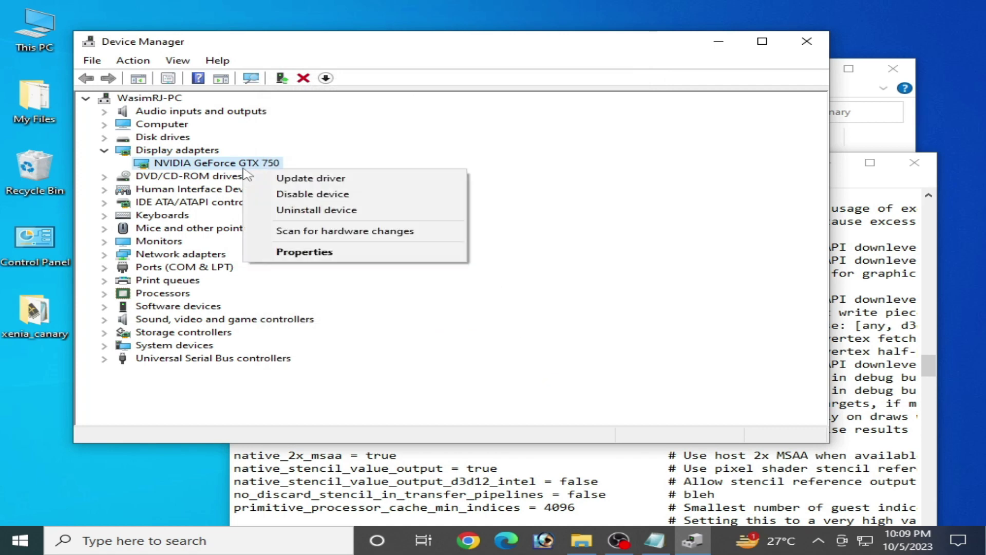
left_click(300, 180)
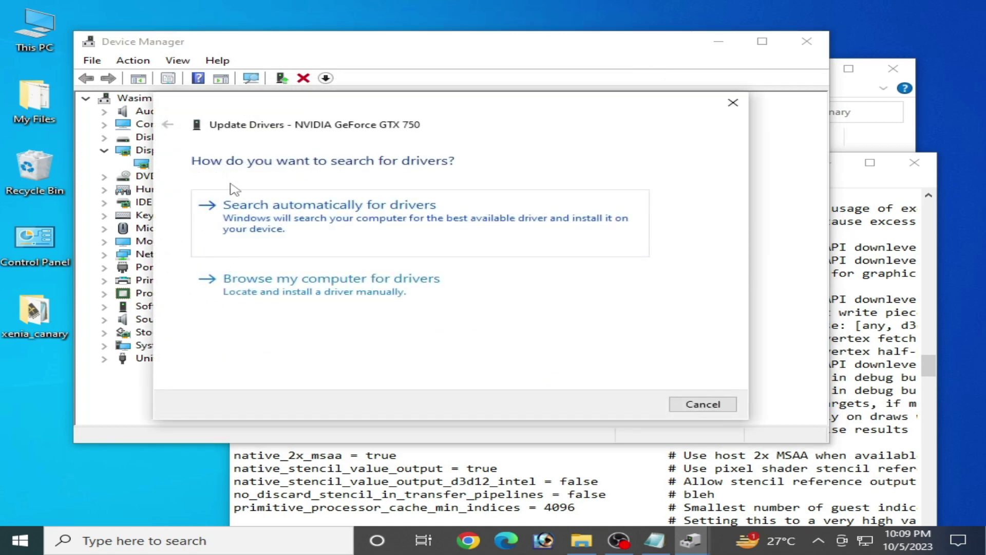
left_click(308, 292)
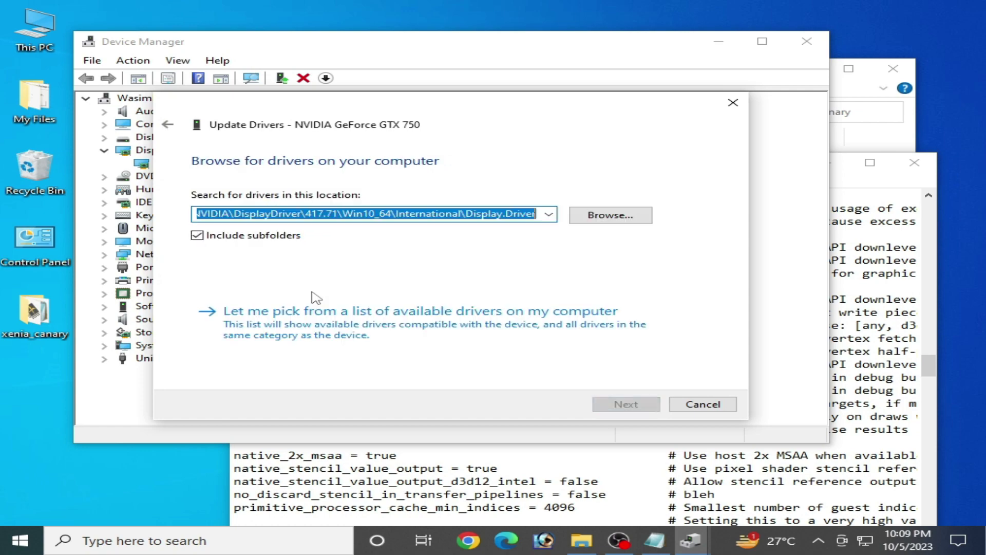
left_click(344, 325)
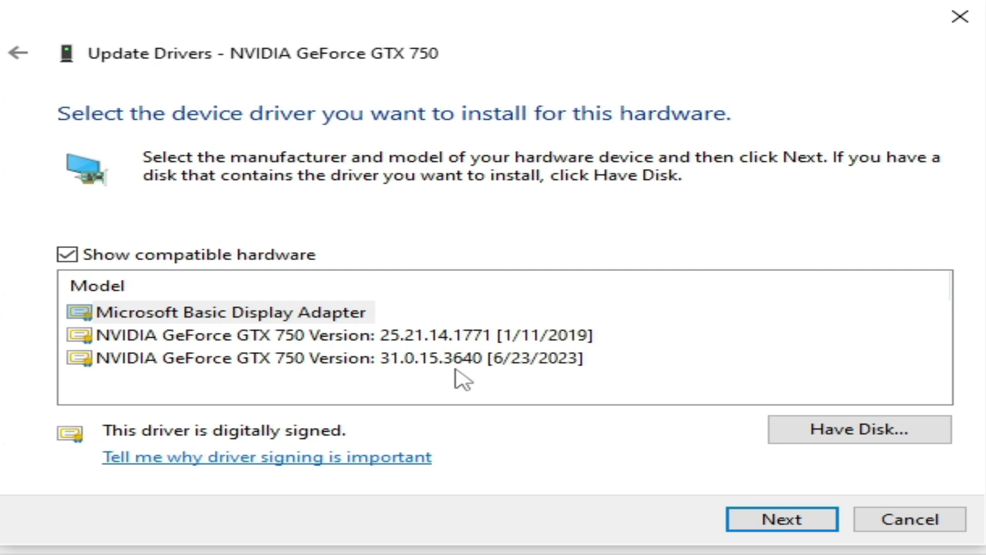
left_click(359, 358)
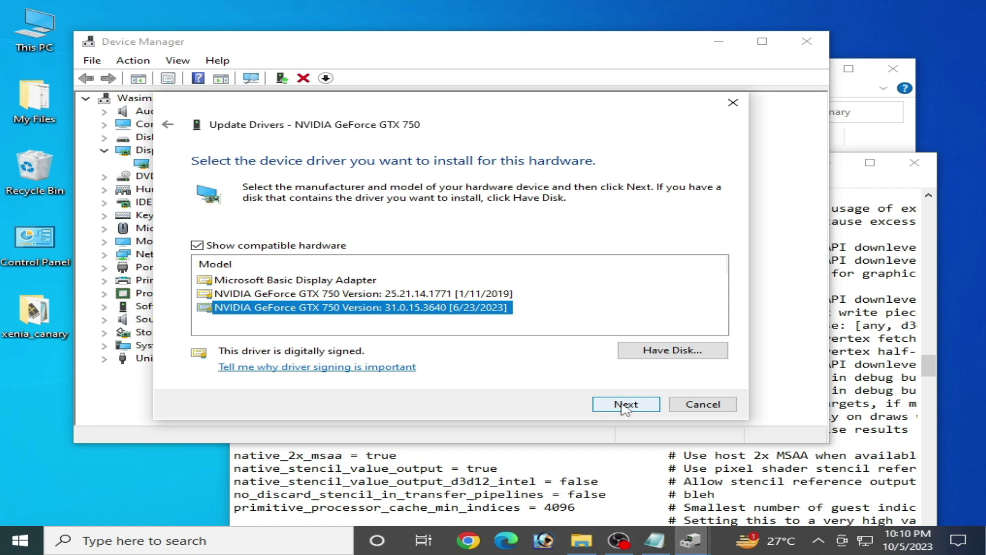
left_click(702, 404)
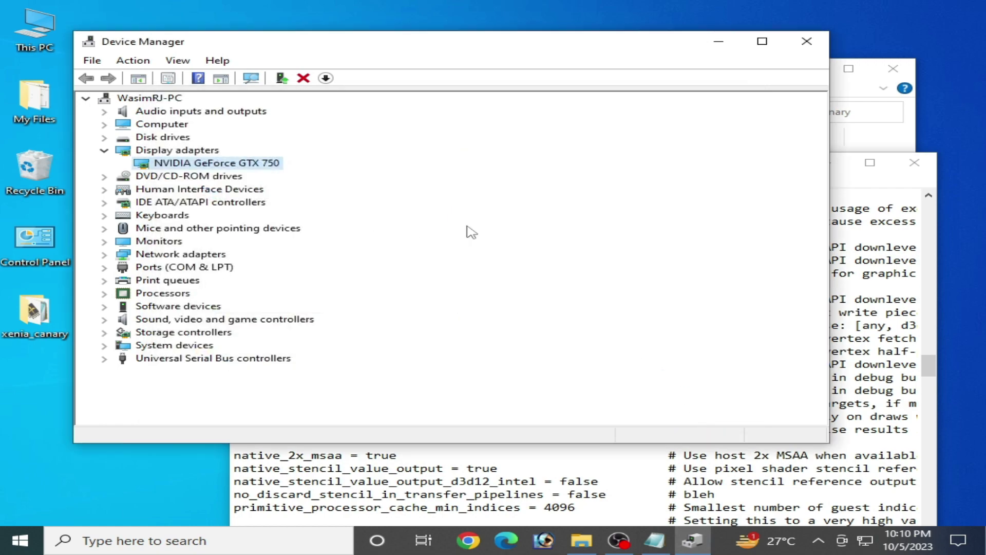
left_click(815, 44)
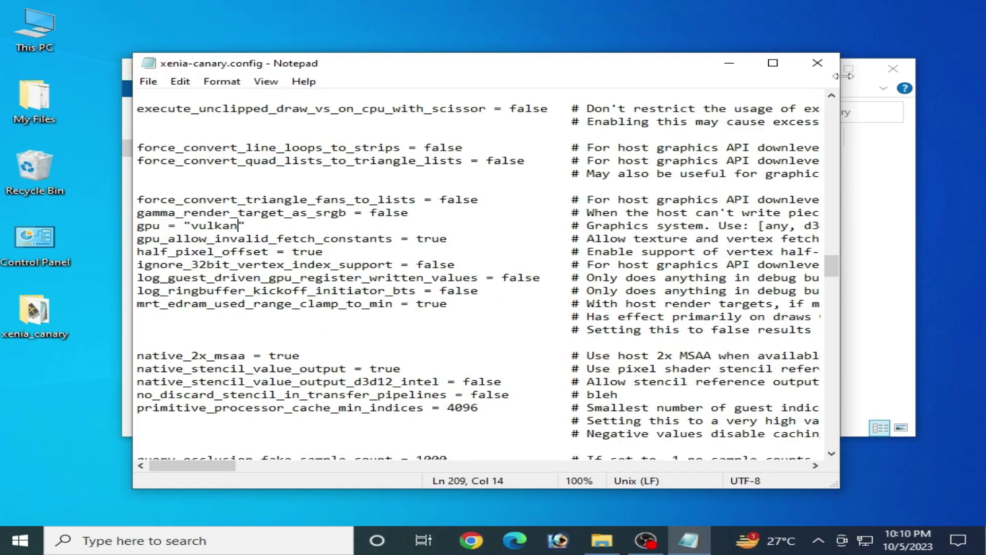
Close the Notepad window and reopen xenia-canary.config from the xenia_canary folder at the gpu setting.
left_click(831, 69)
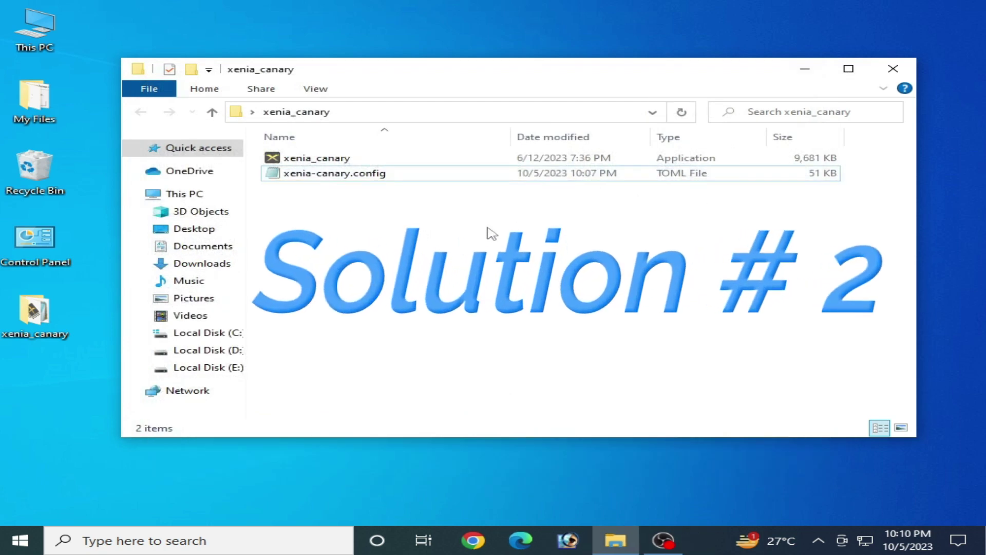
left_click(347, 179)
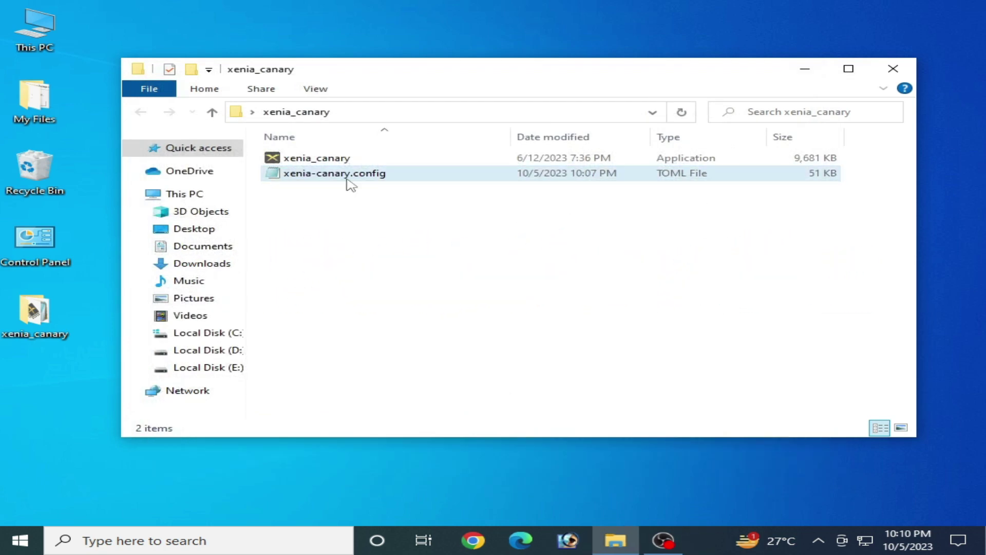
left_click(346, 182)
right_click(347, 180)
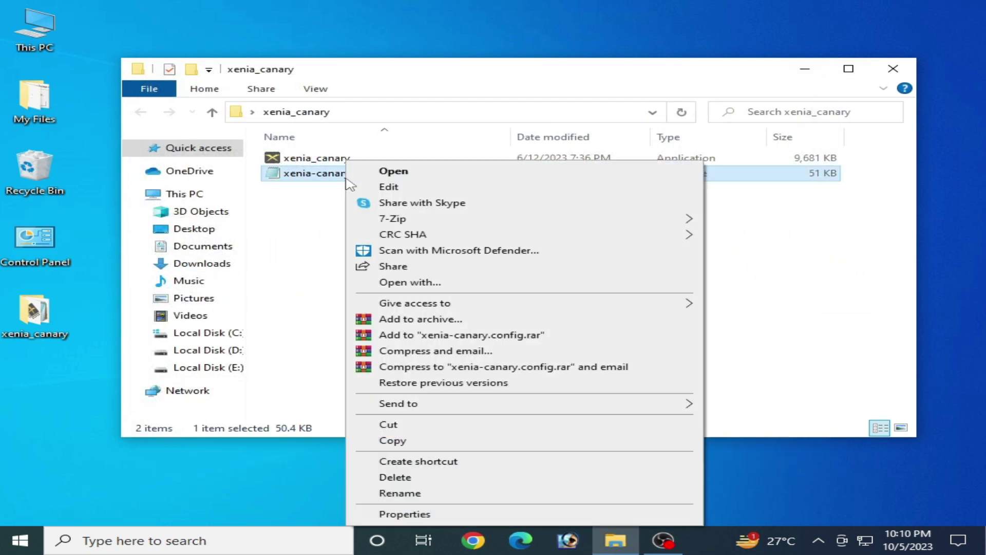
left_click(378, 171)
left_click_drag(832, 114, 832, 262)
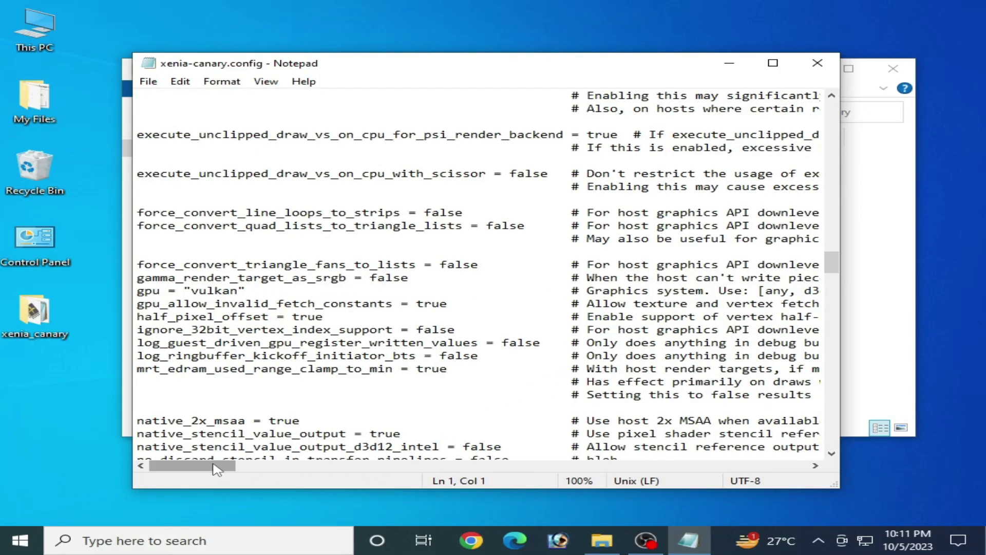
Replace the gpu value with "d3d12" copied from the options in its comment and save the config file.
left_click_drag(208, 470, 238, 470)
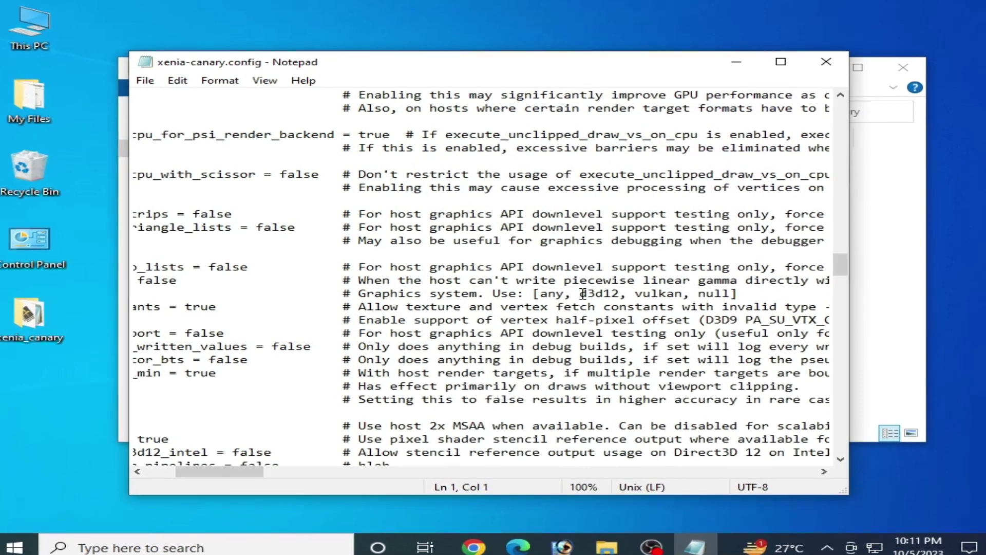
double_click(583, 293)
right_click(668, 310)
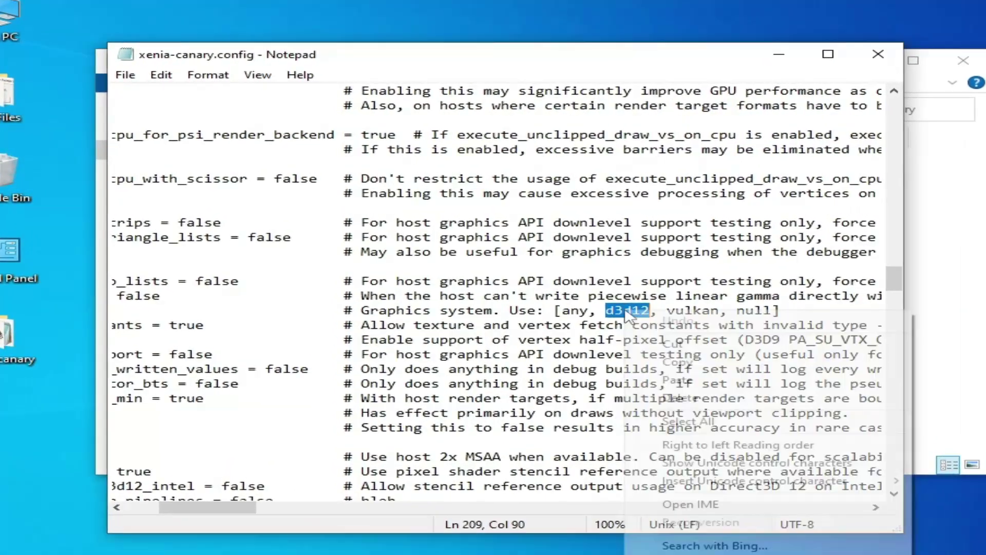
left_click(698, 357)
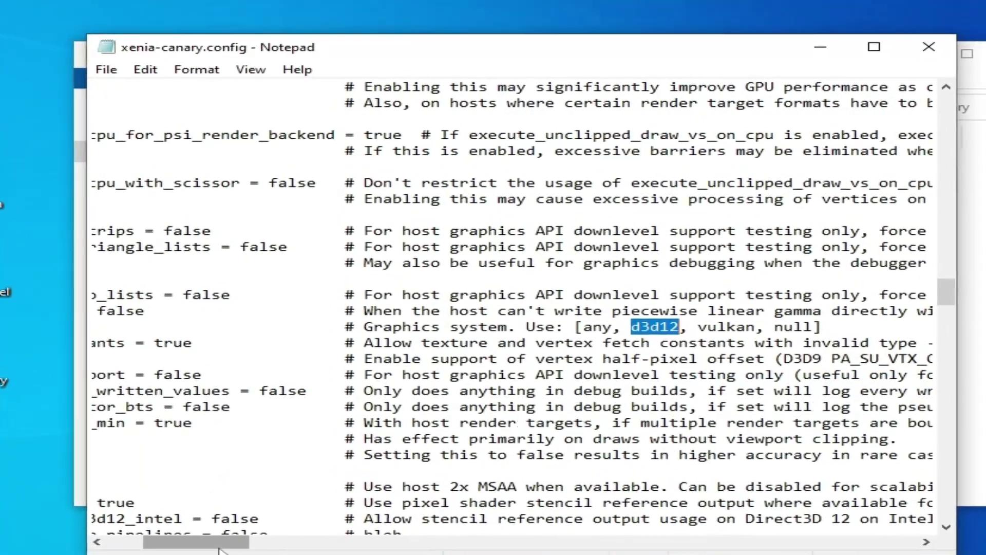
scroll(242, 512, "left", 6)
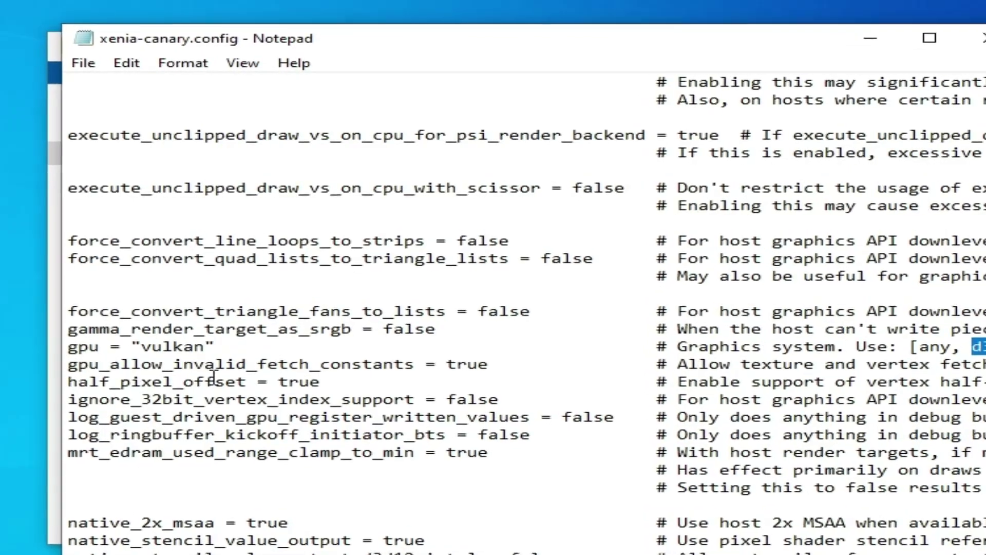
left_click_drag(146, 341, 194, 364)
right_click(191, 364)
left_click(231, 496)
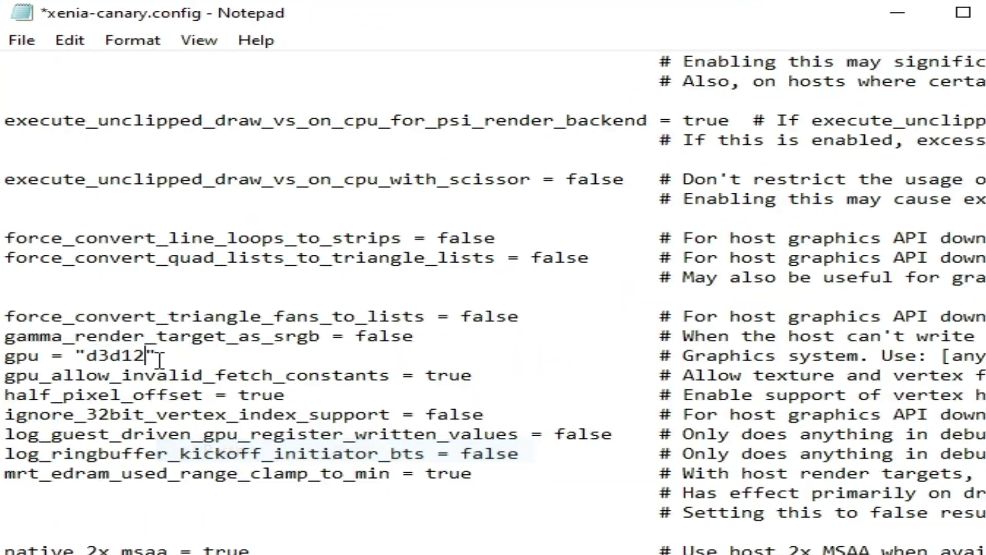
left_click(30, 48)
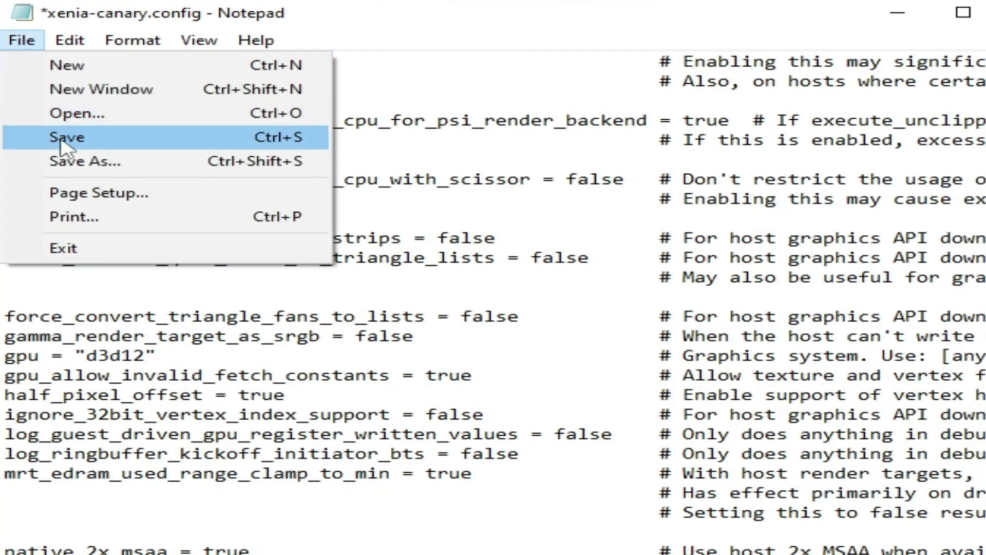
left_click(65, 139)
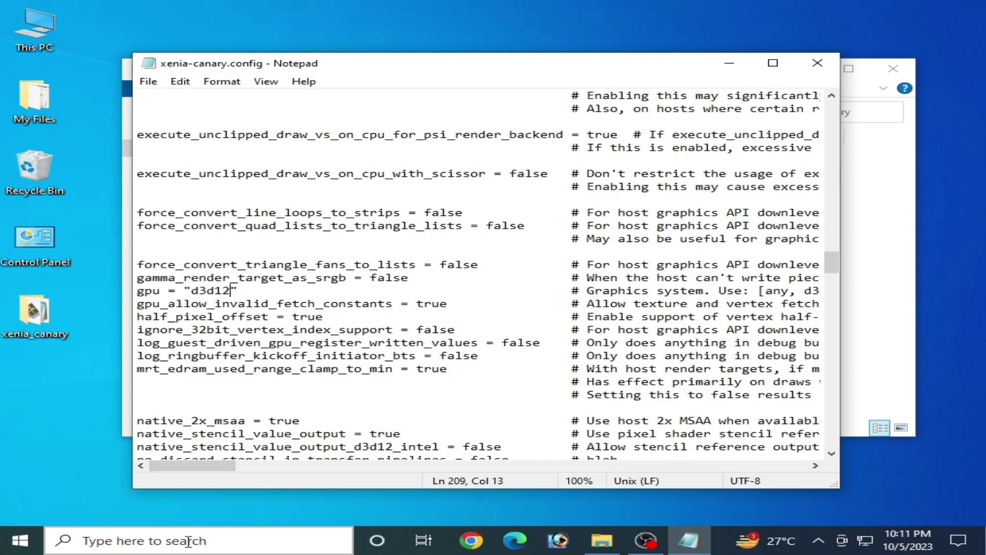
Run dxdiag to check the installed DirectX version in the DirectX Diagnostic Tool, and close the tool.
left_click(198, 539)
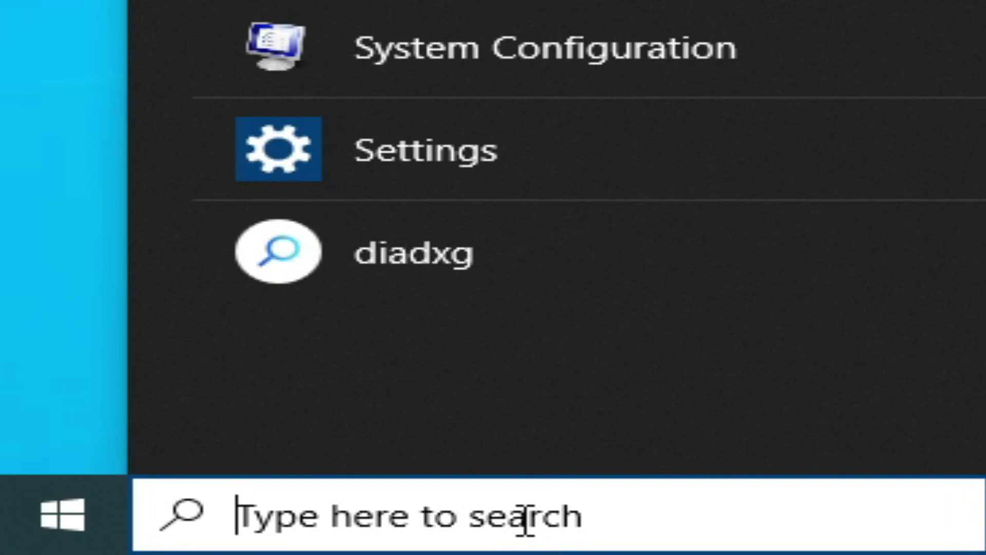
type("d")
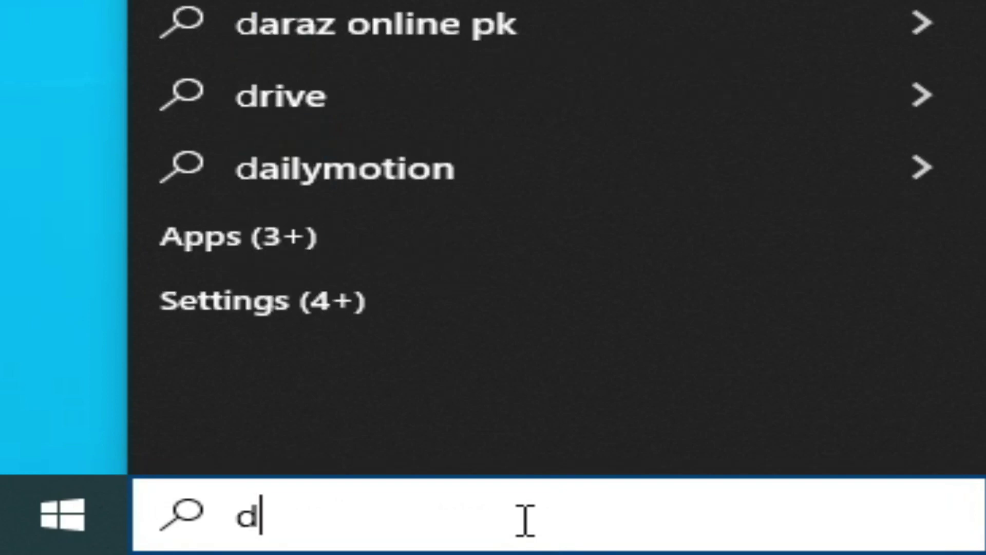
type("xdia")
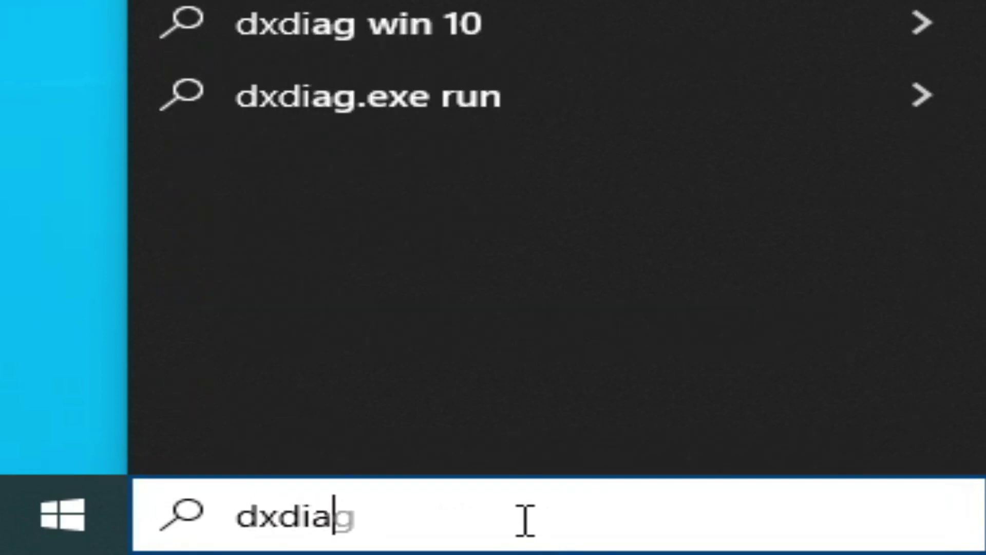
type("g")
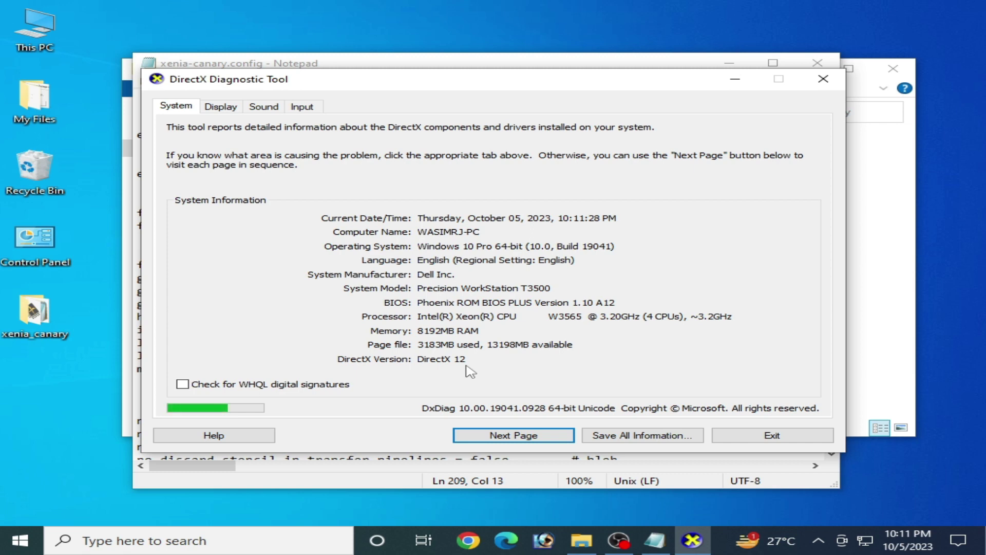
left_click_drag(440, 98, 438, 399)
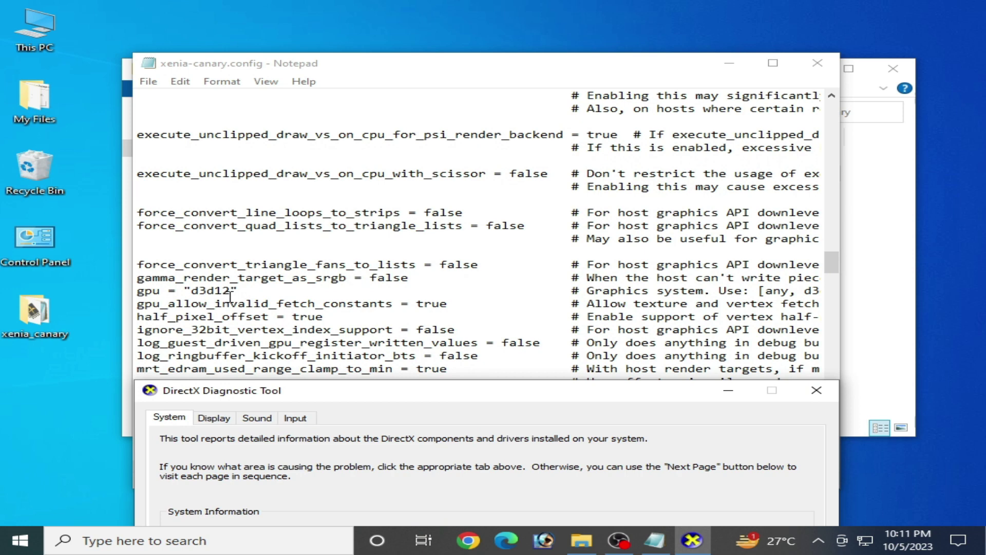
left_click(816, 390)
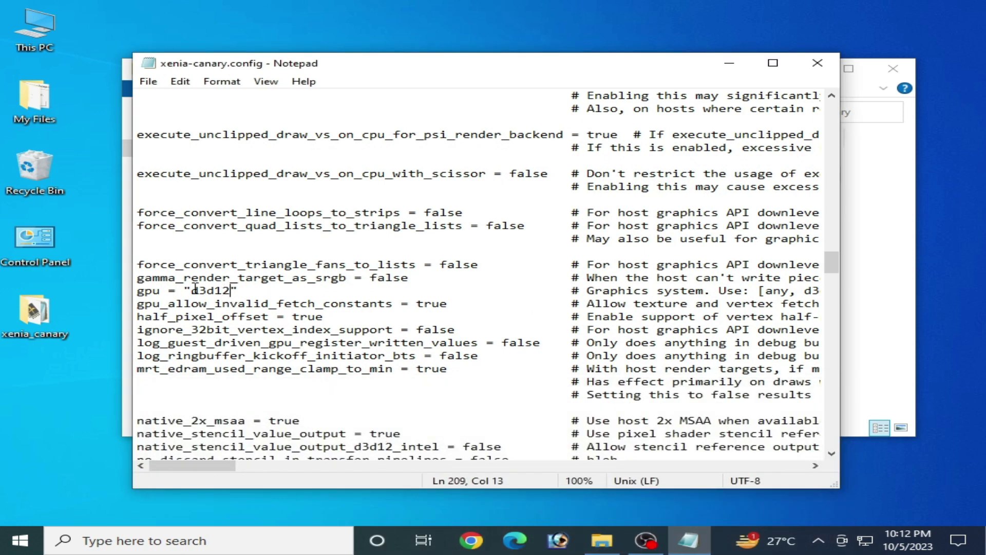
Set the gpu value to "vulkan" in xenia-canary.config, save the file and close it.
left_click_drag(193, 290, 231, 290)
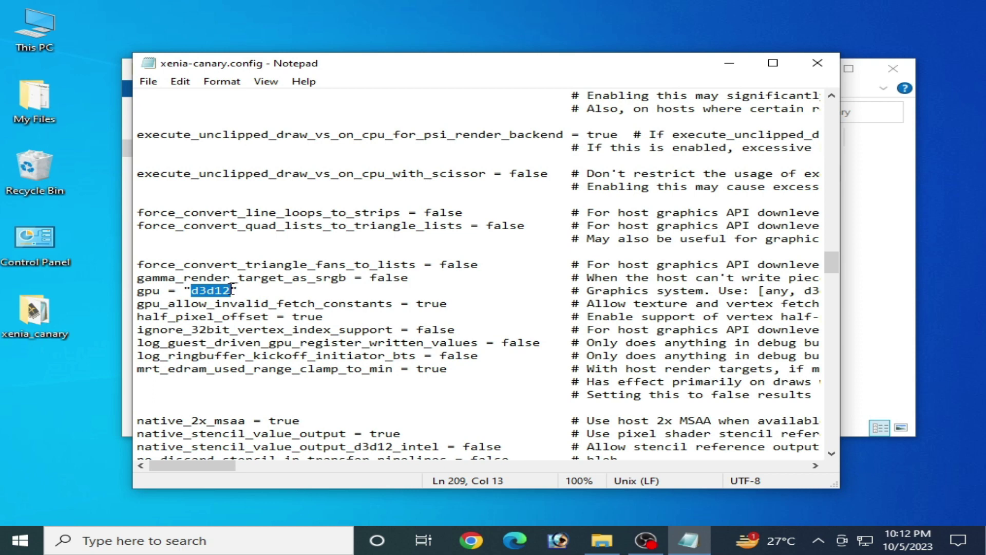
type("vulk")
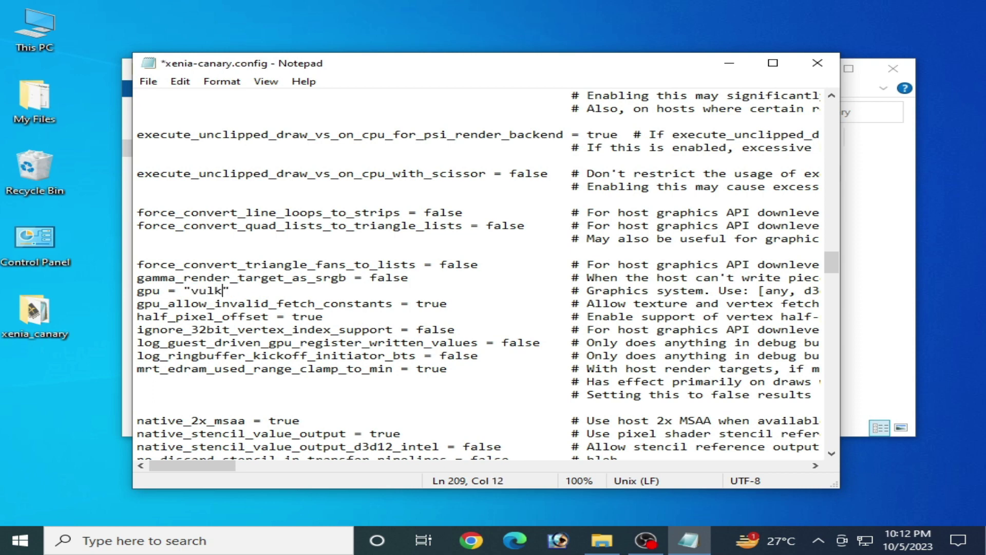
type("an")
left_click(148, 81)
left_click(169, 145)
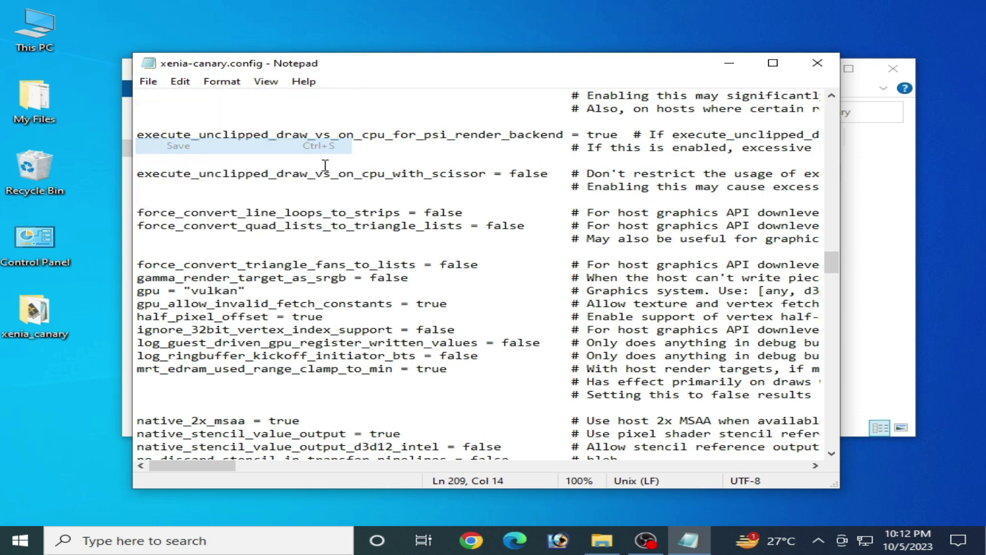
left_click(818, 63)
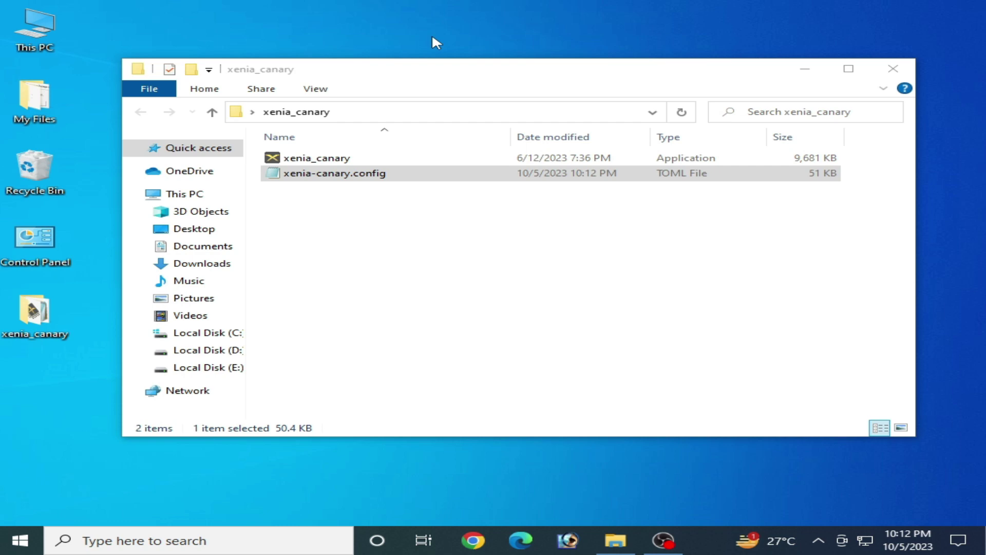